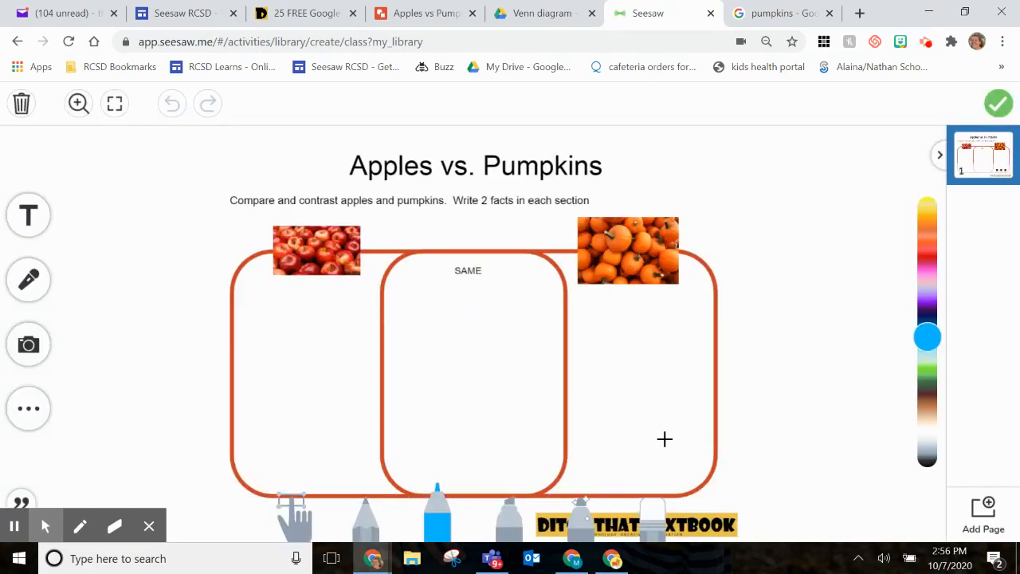
Step: Save the Apples vs Pumpkins activity with its template, assign it to the two-student test class, and view it there
click(1003, 112)
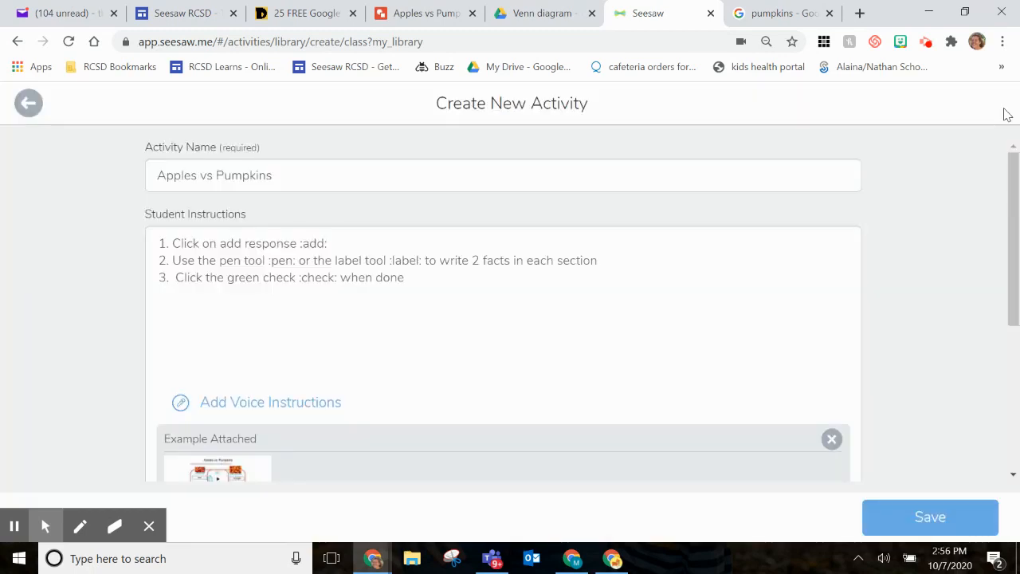
click(932, 518)
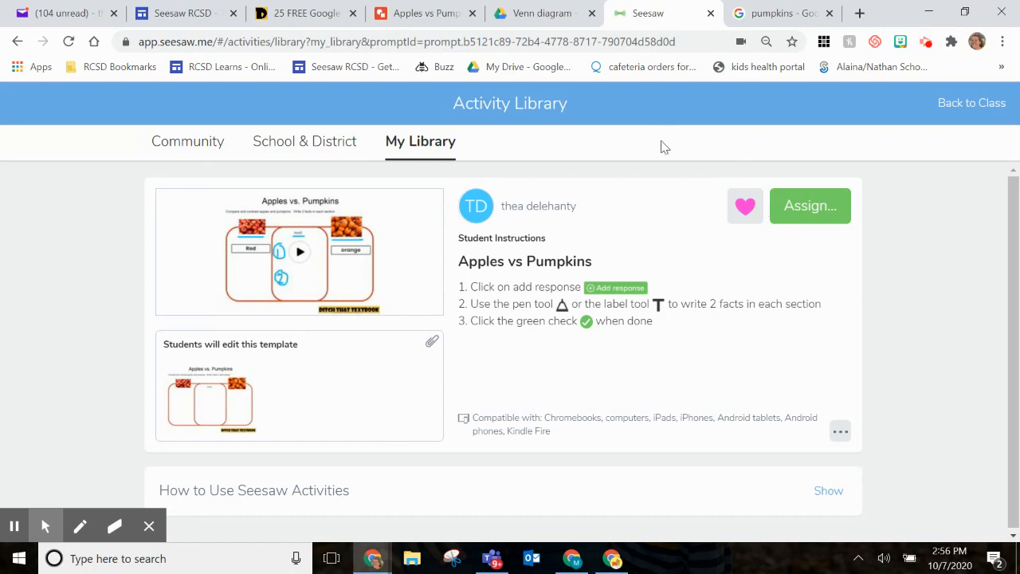
click(809, 213)
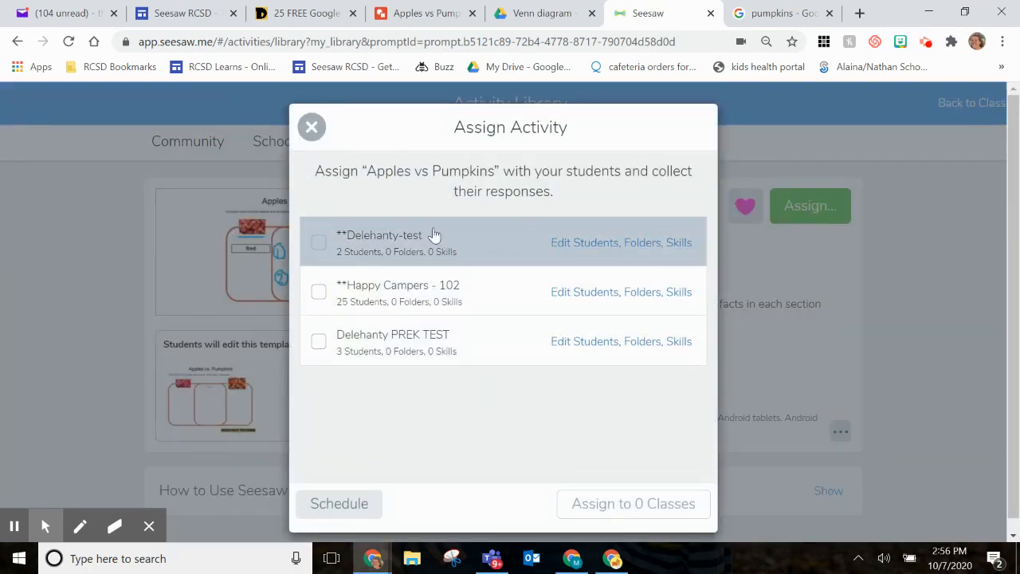
click(319, 243)
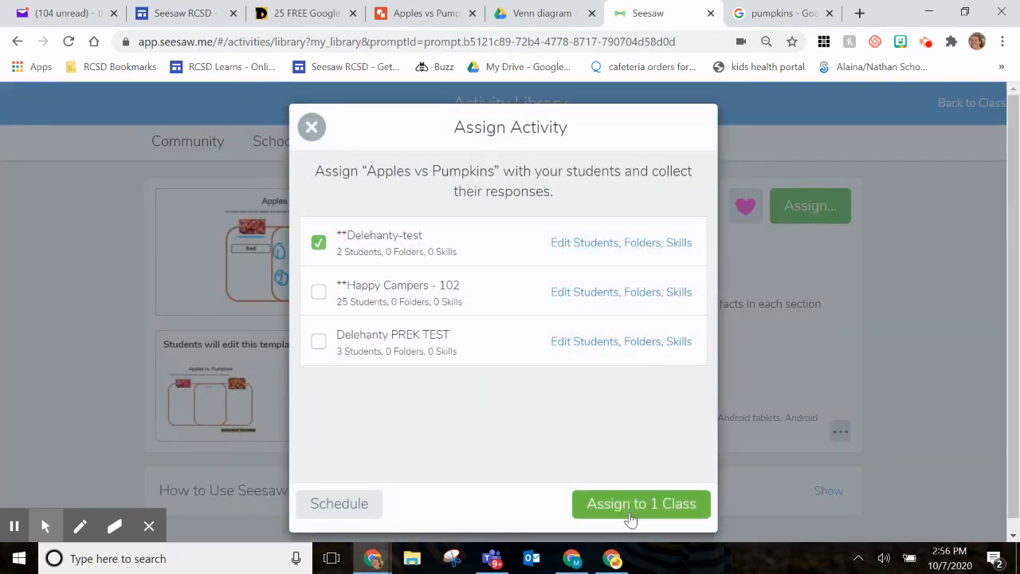
click(630, 514)
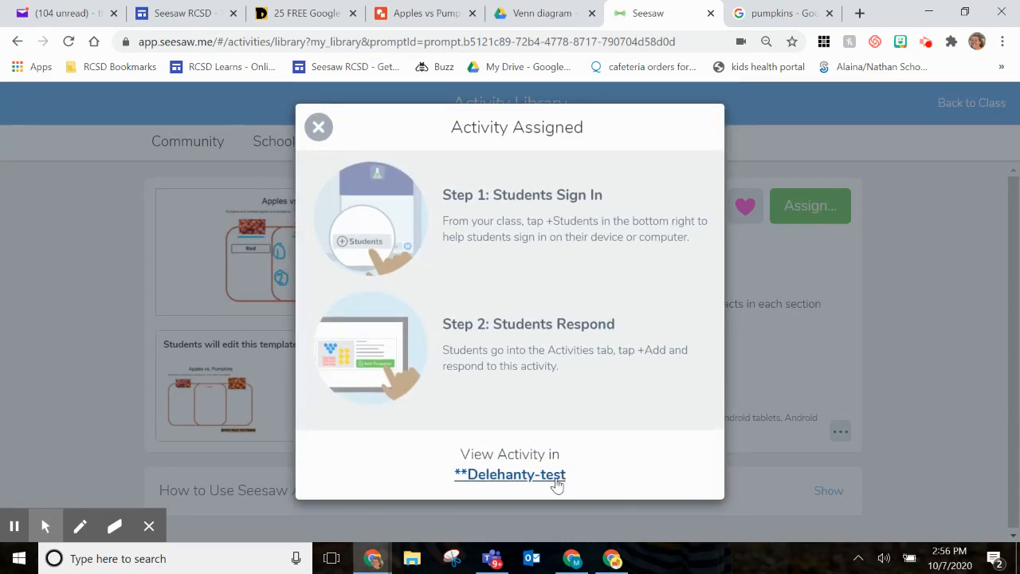
click(557, 478)
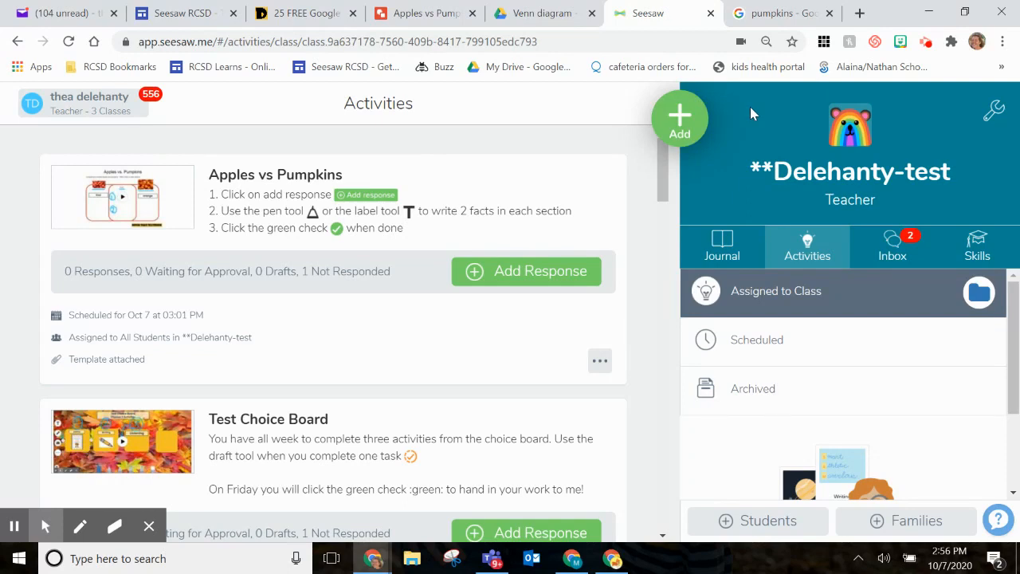
Step: Create a new activity in My Library for assigning, named "Parts of a Pumpkin"
click(680, 118)
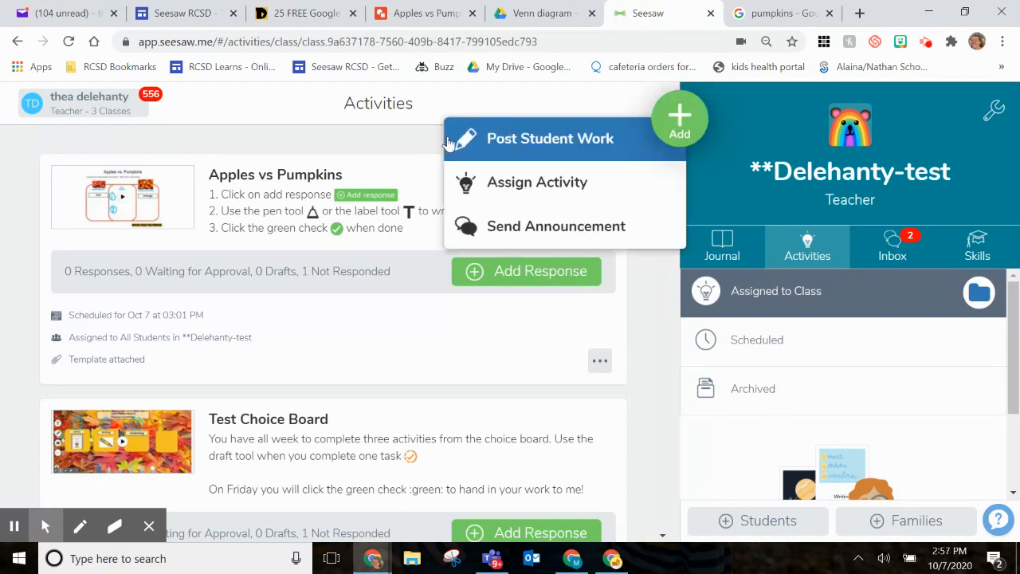
click(486, 182)
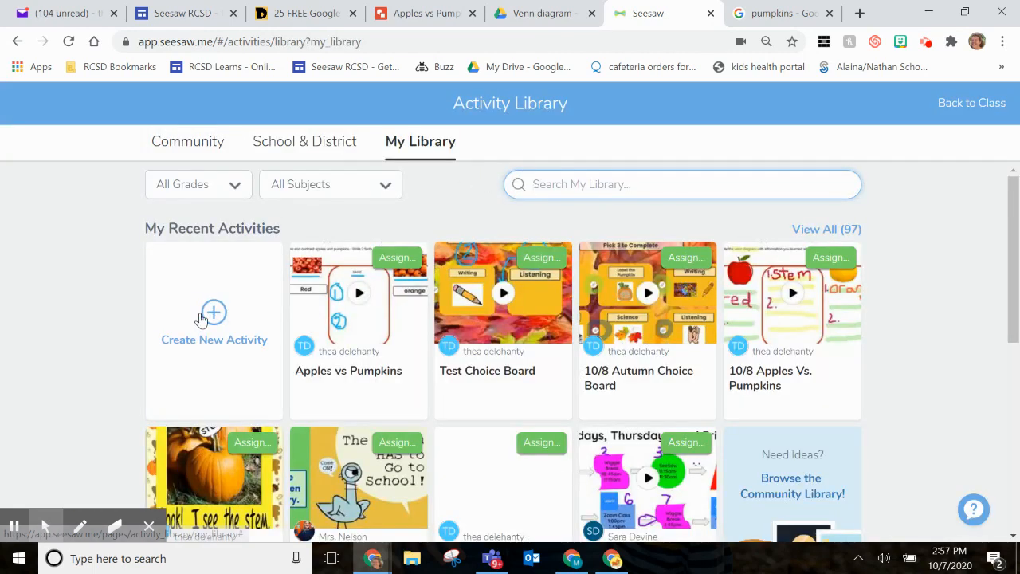
click(202, 319)
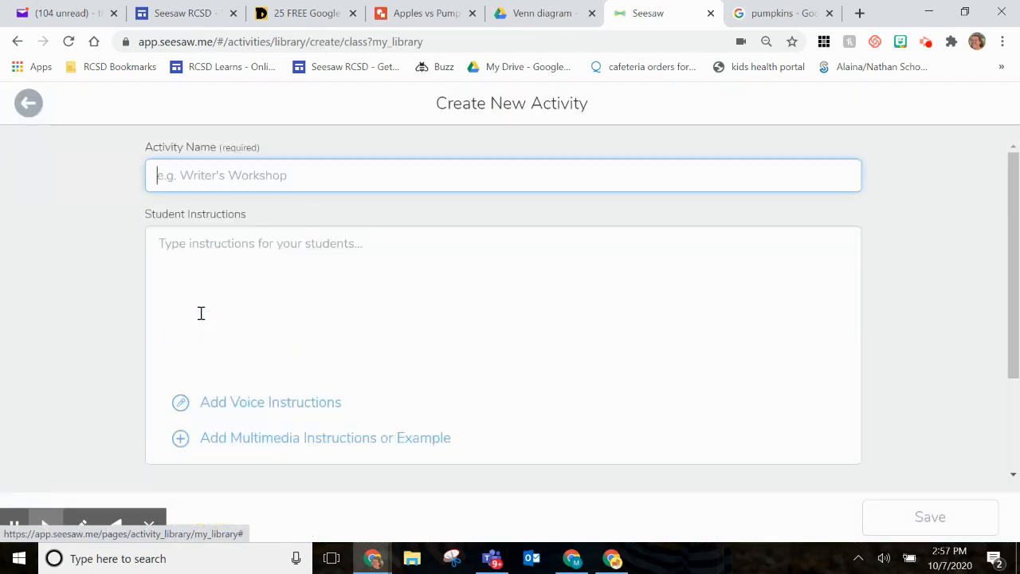
click(246, 175)
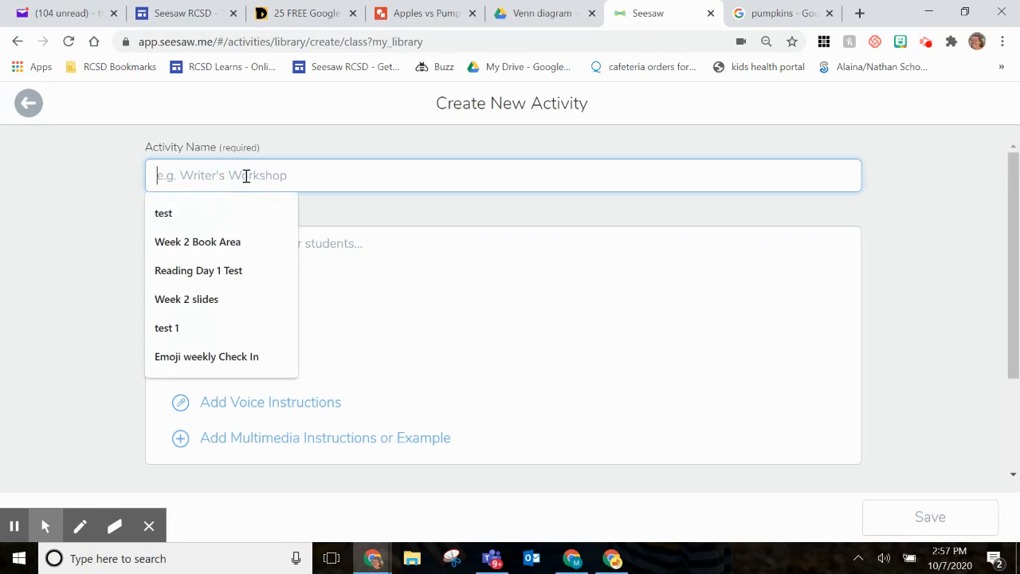
text(Parts of a Pumpkin)
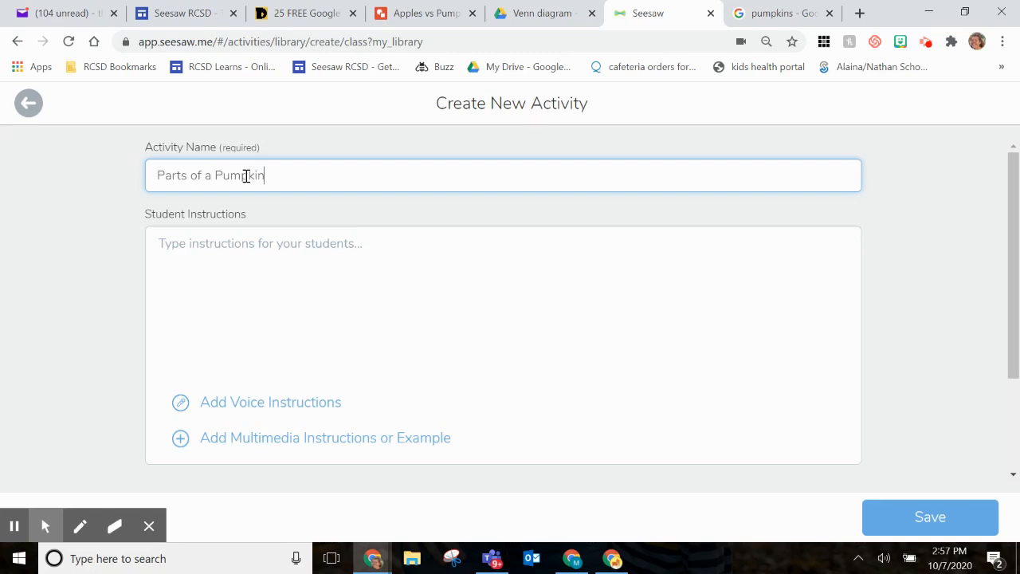
Step: Write student instructions 1 and 2: "click on add response :add:" and "Drag the words on top of the correct part of the pumpkin"
click(255, 243)
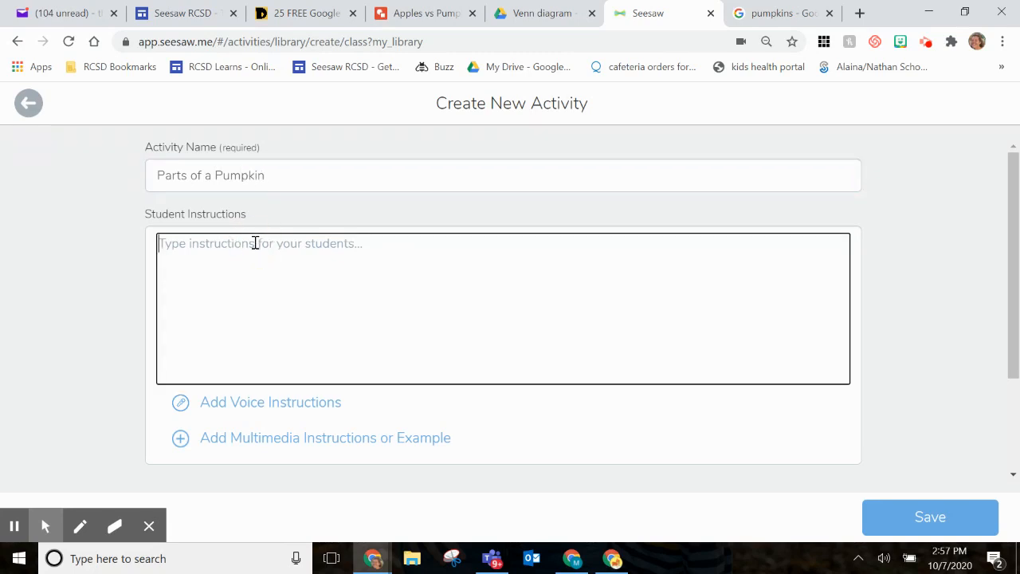
text(1)
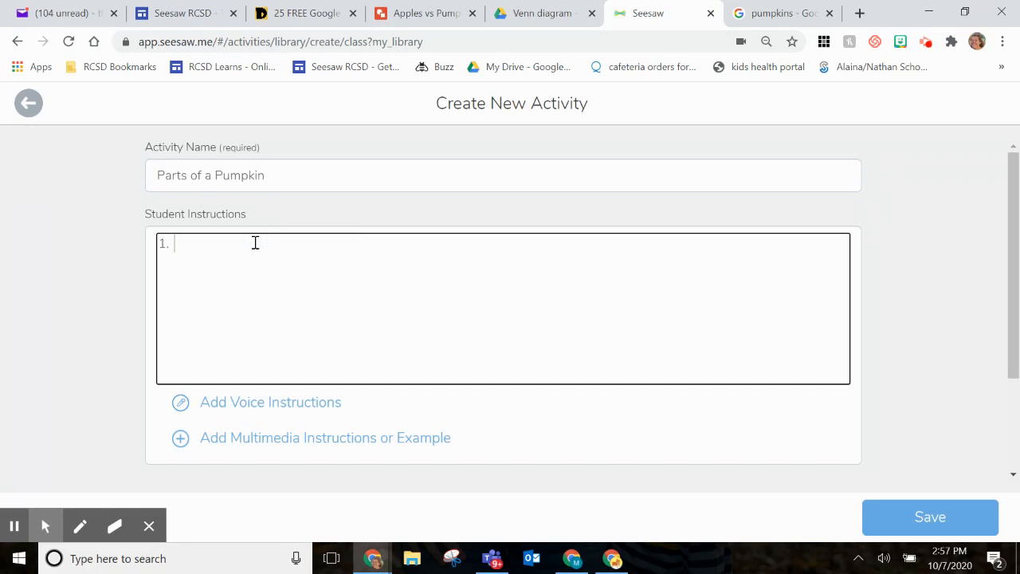
text(.  click on add response :add:)
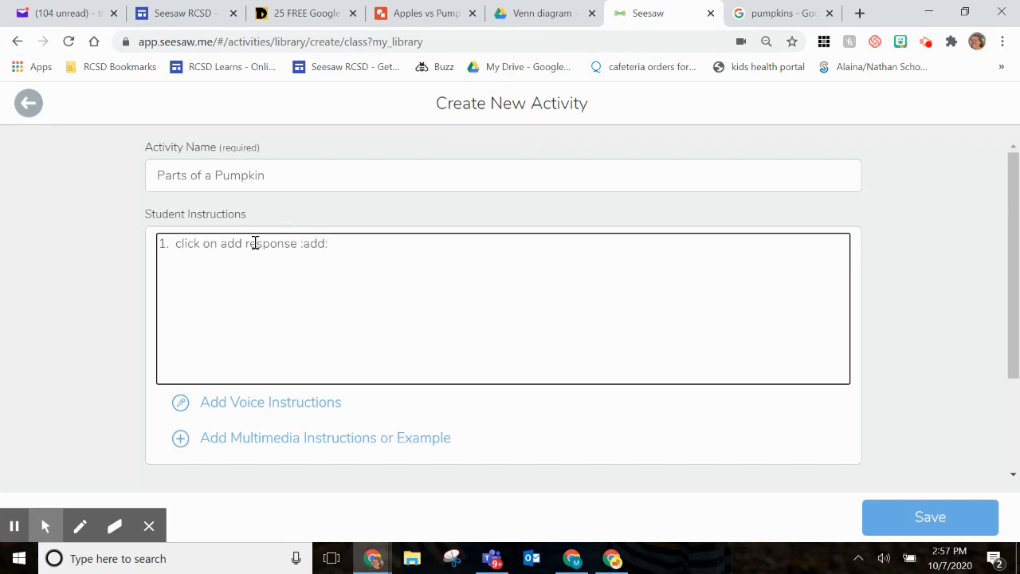
text( 2.  Drag the words on top of the corre)
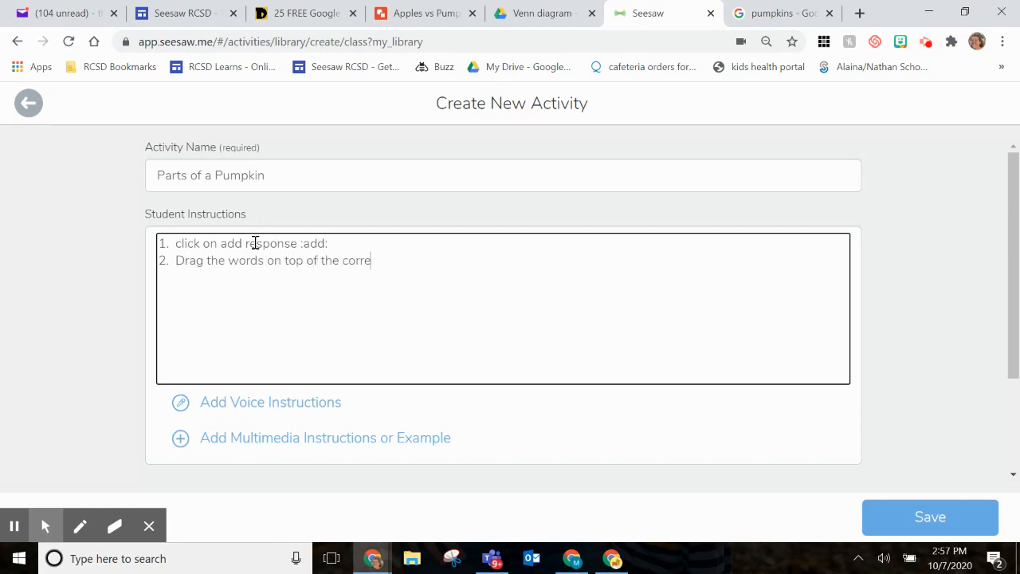
text(ct part of the pumpkin)
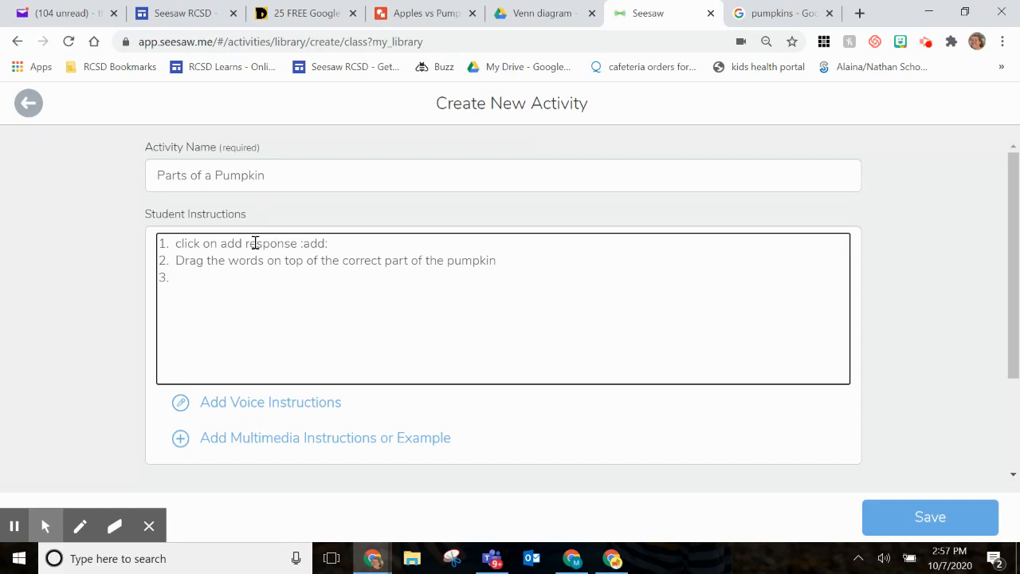
Step: Add instructions 3 and 4: "Use the pen tool :pen: to draw arrows if you need" and "Record yourself reading the words :mic:"
text(Use the pen tool :pen: to d)
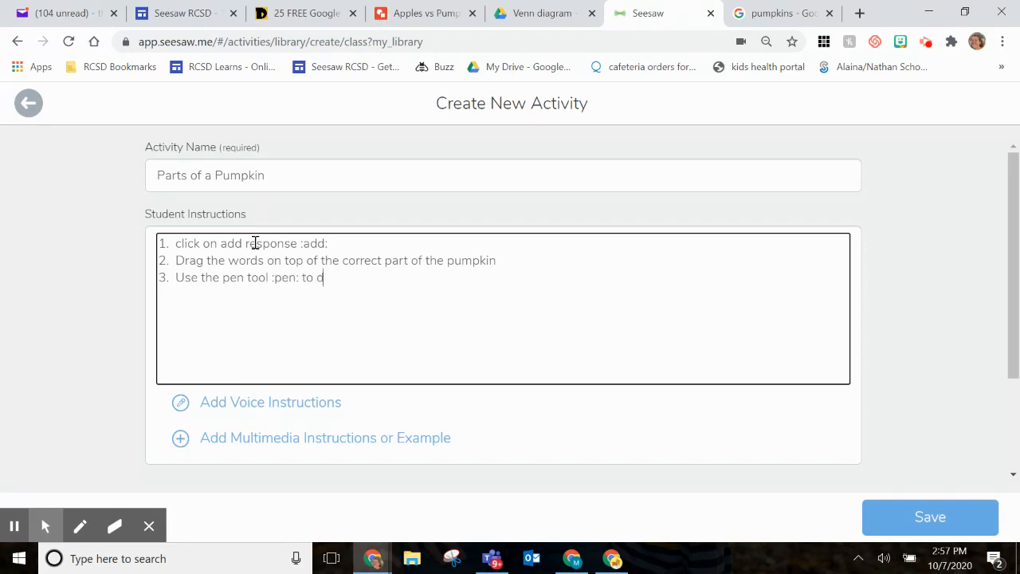
text(raw arrows if you need)
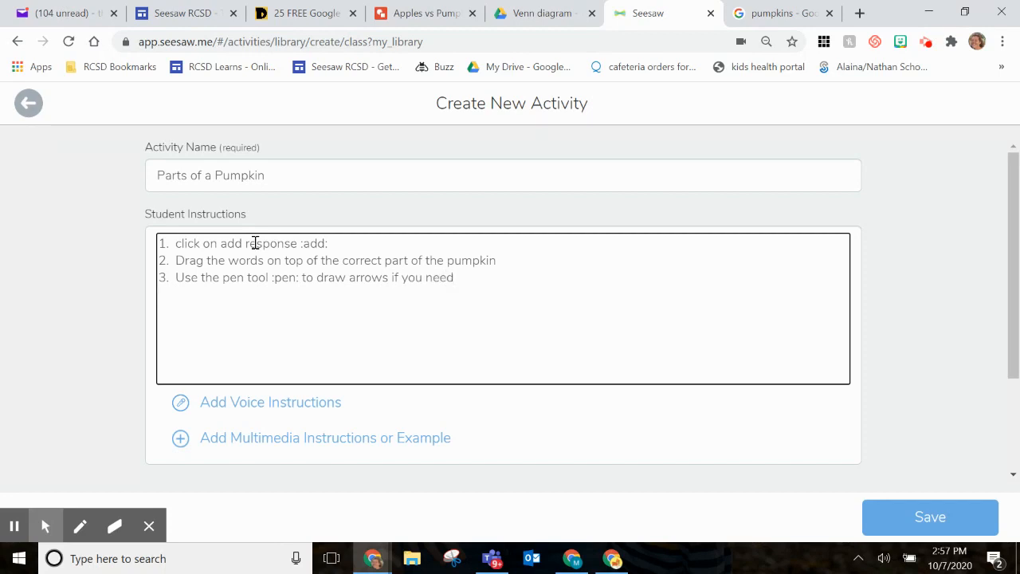
key(Return)
text(4.  Record yourself readi)
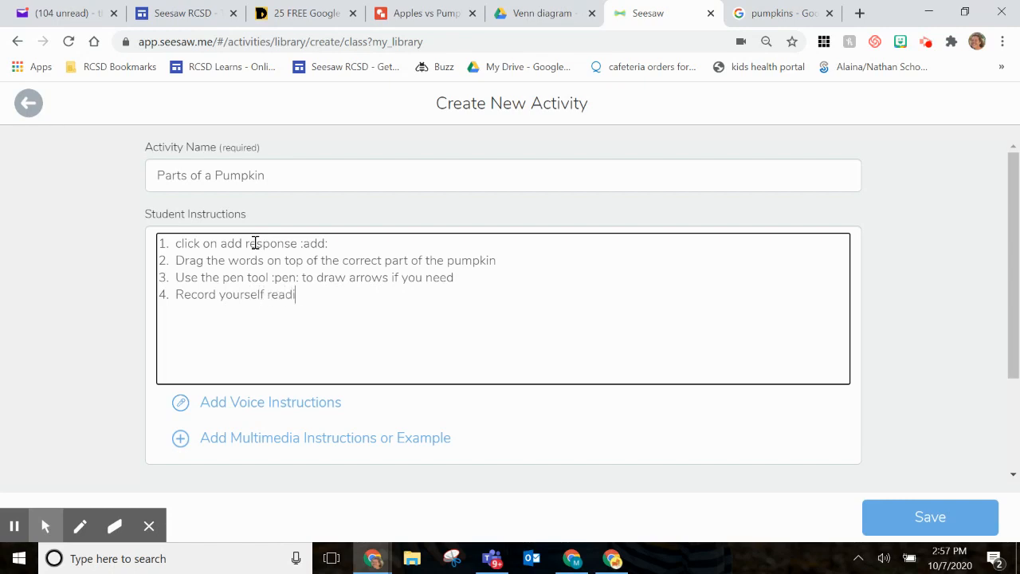
text(ng the words :mic:)
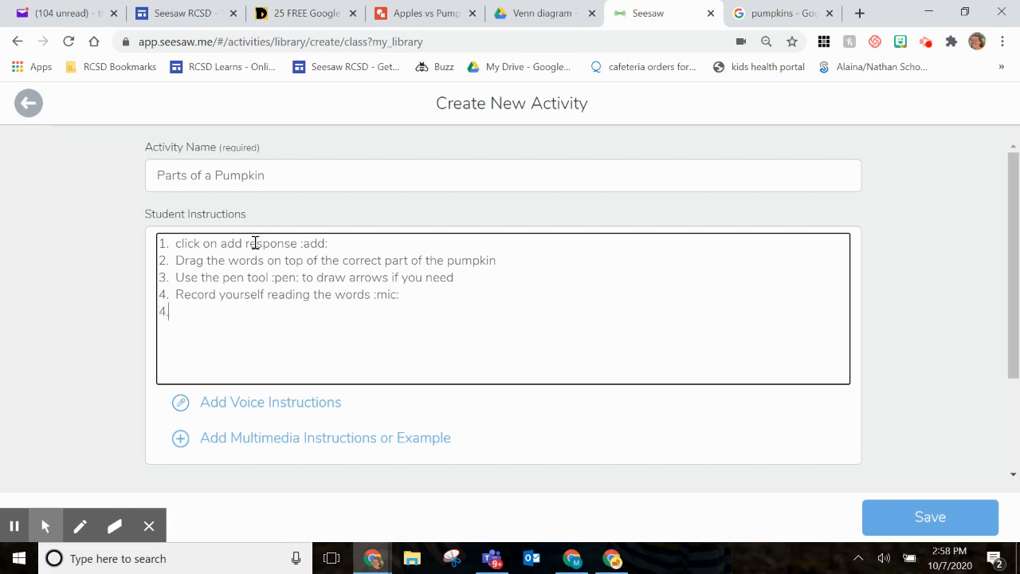
Step: Add student instruction 5: "Click on the green check :check: to hand in your work"
text(Click on the cg)
key(BackSpace)
key(BackSpace)
text(green check)
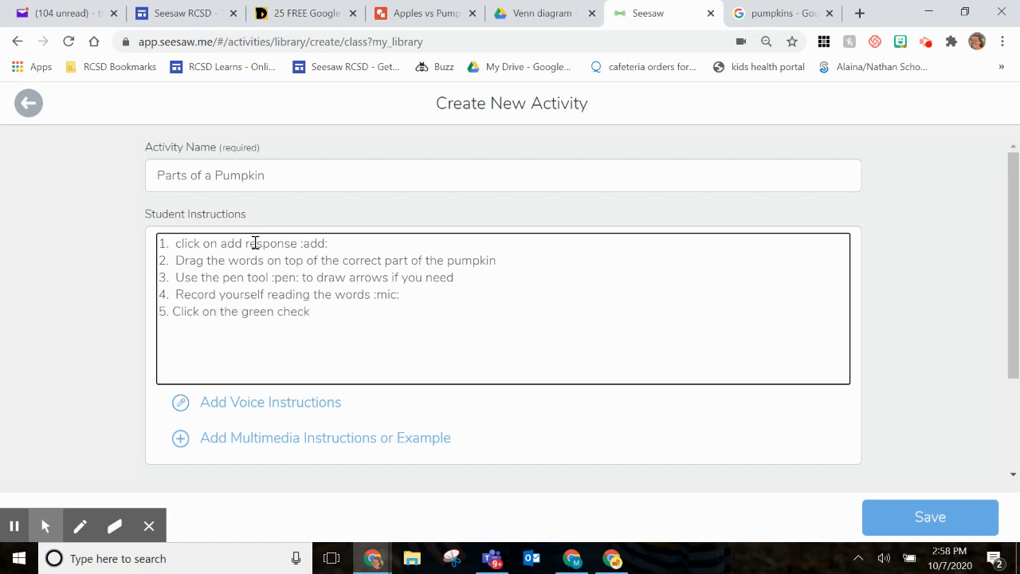
text( :check:)
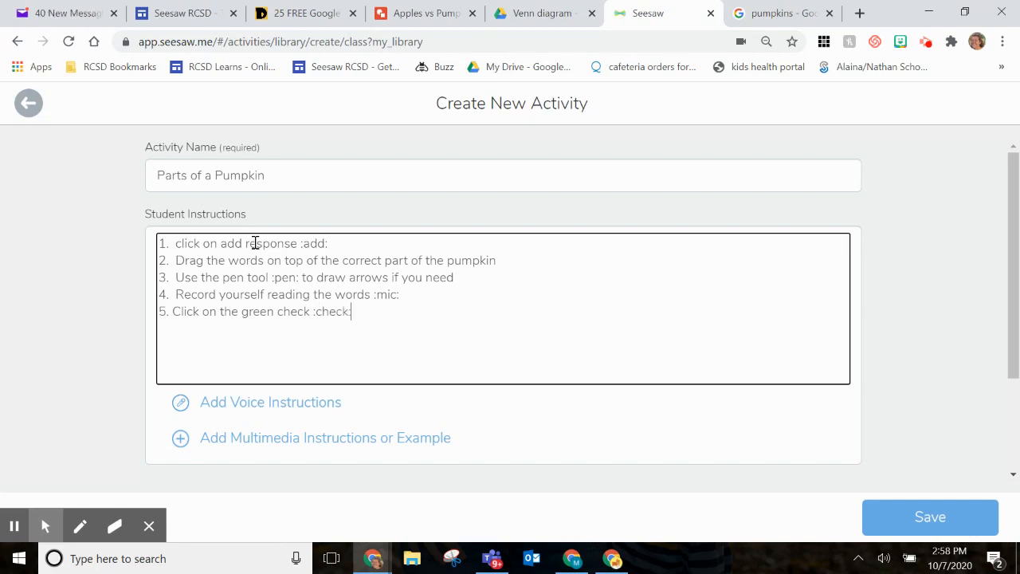
text( to hand in your work)
Step: Upload pumpkin.JPG from the computer's Desktop as the template for student responses
scroll(295, 440, down, 2)
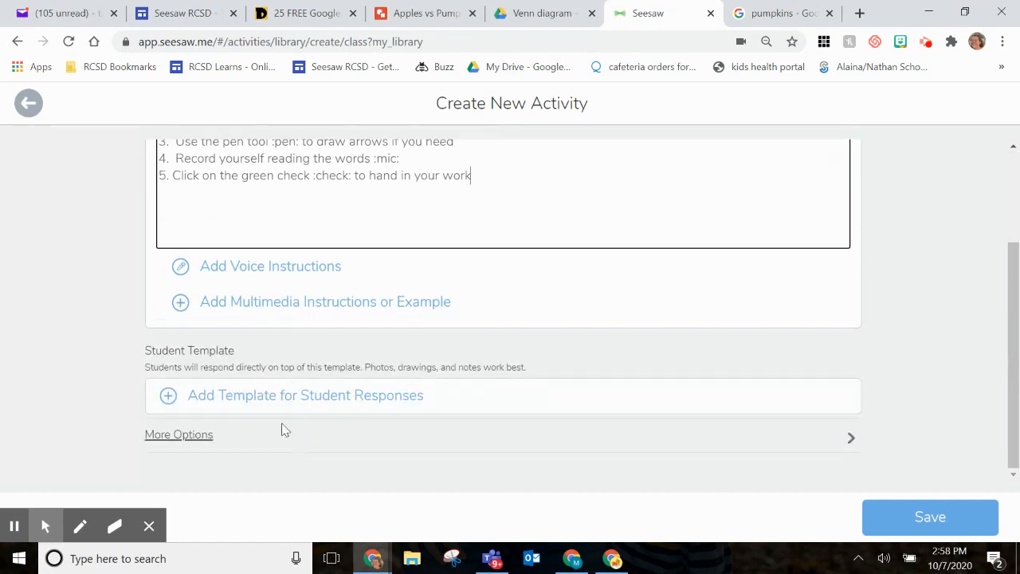
click(294, 412)
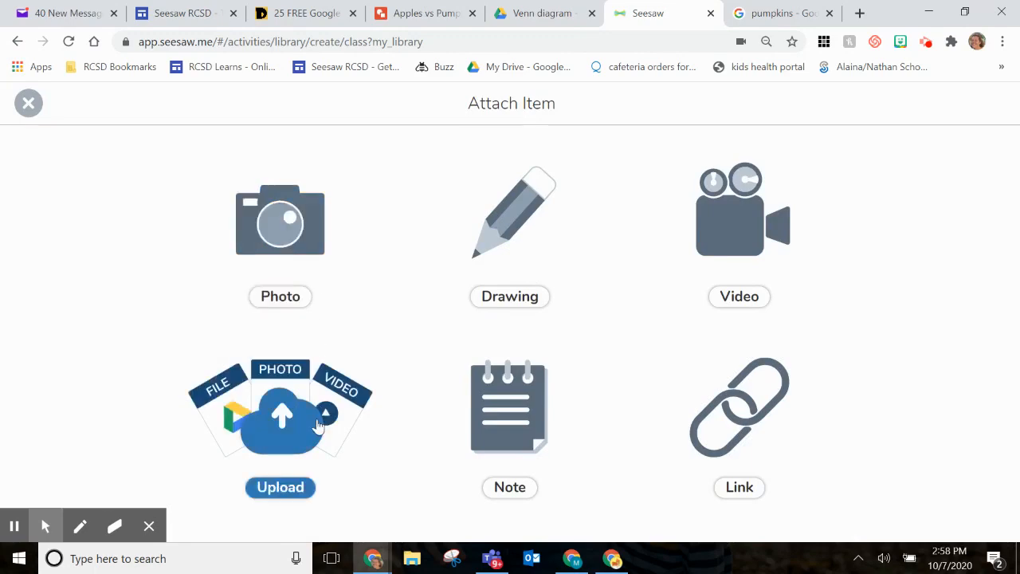
click(317, 430)
click(283, 521)
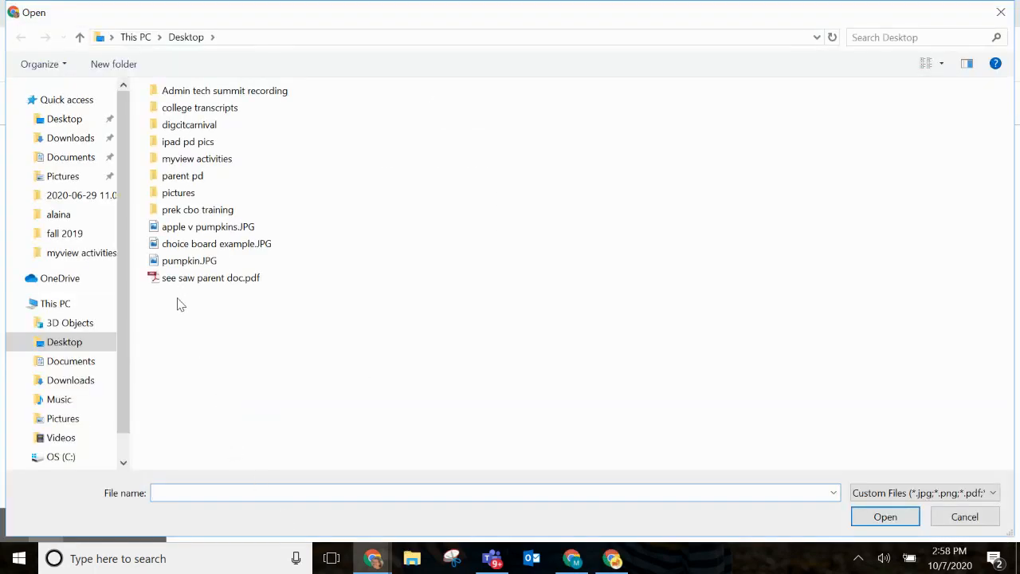
double_click(172, 268)
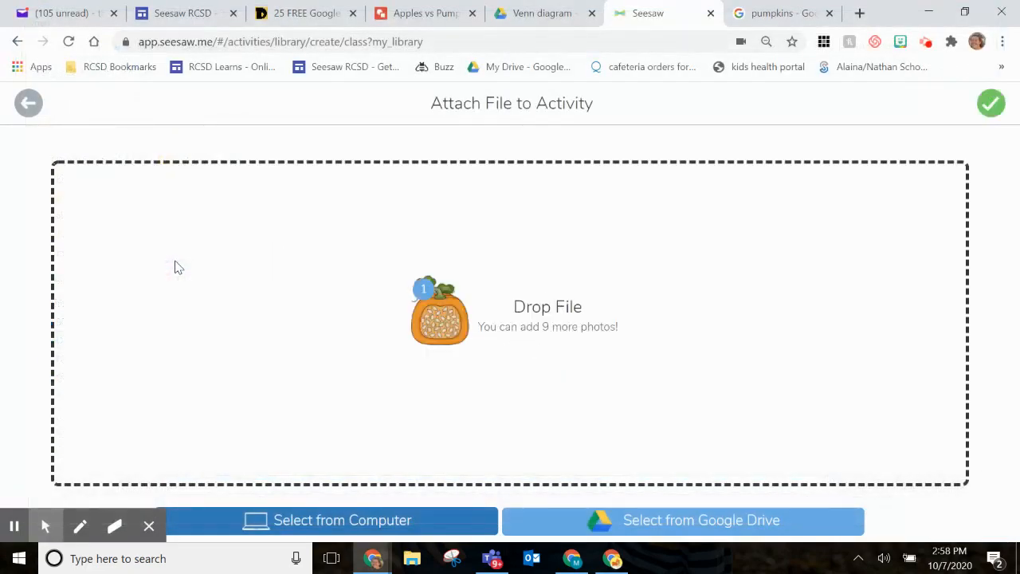
click(992, 105)
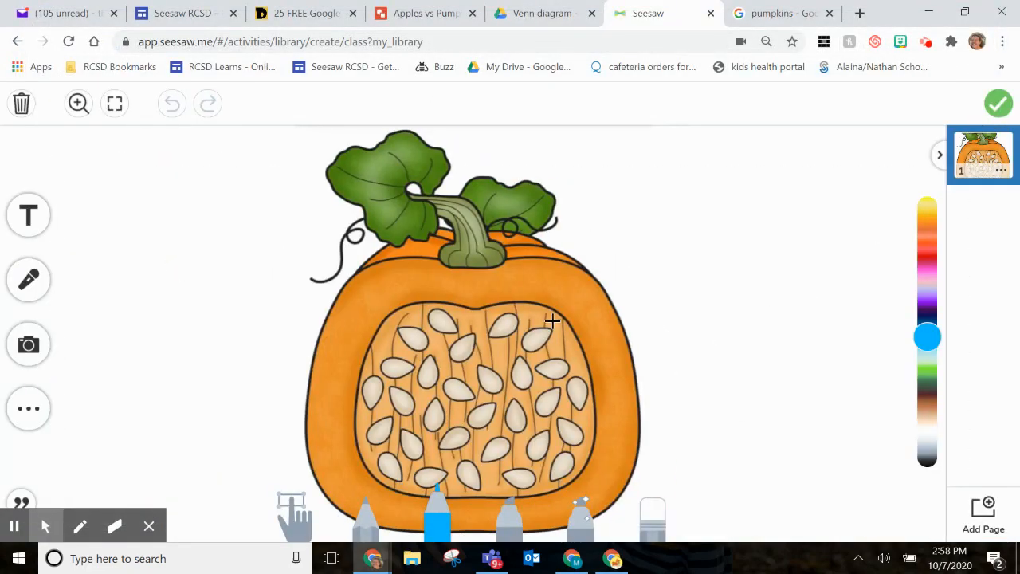
Step: Add a text label reading "leaf" and place it in the blank area to the upper right of the pumpkin
click(32, 223)
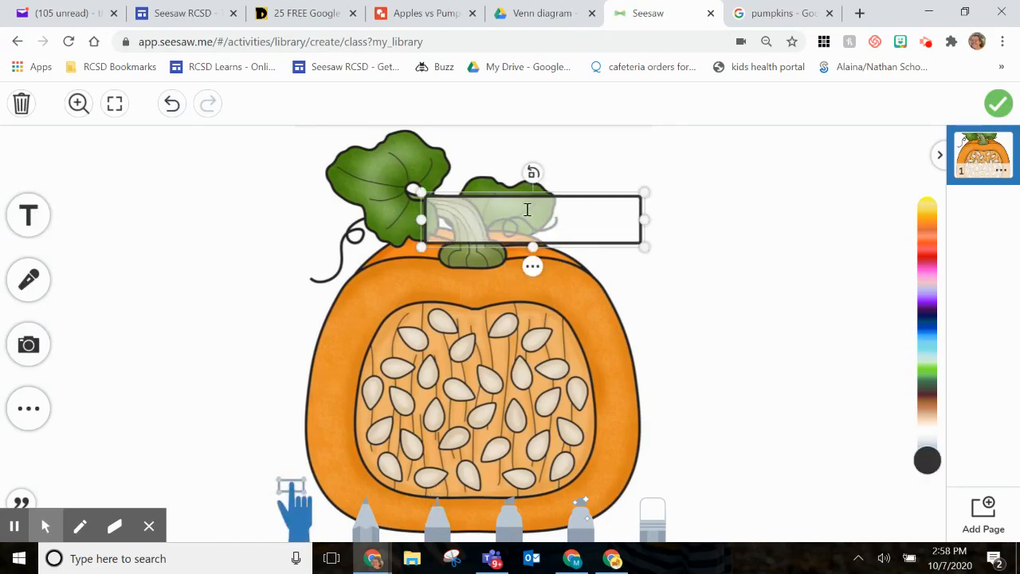
text(le)
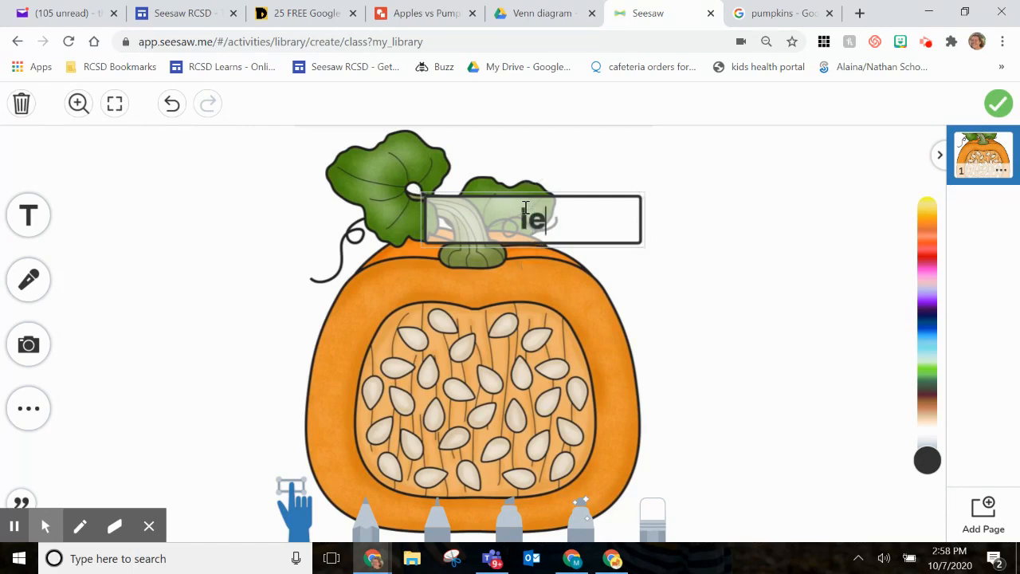
text(af)
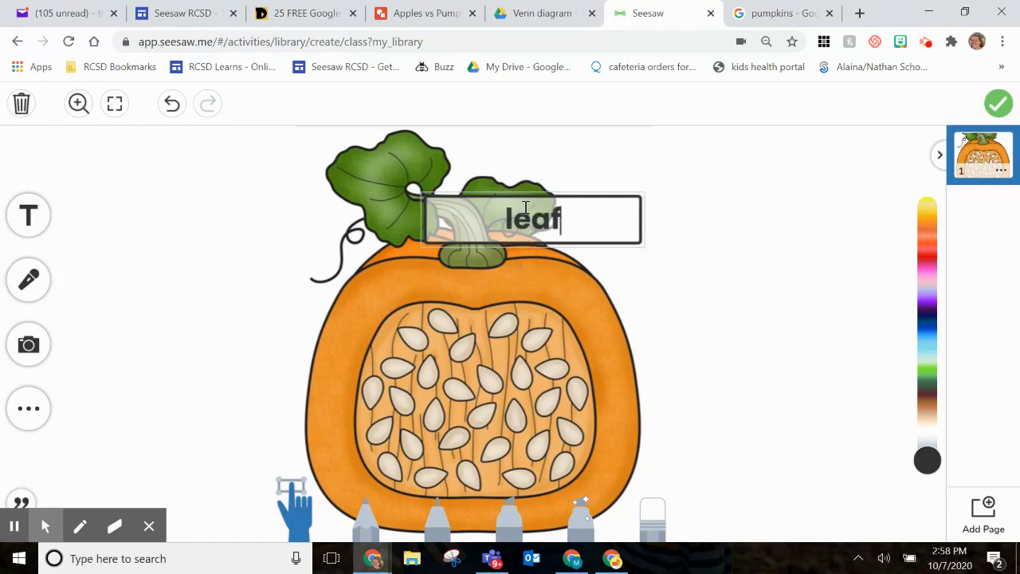
click(724, 258)
drag(612, 214, 835, 164)
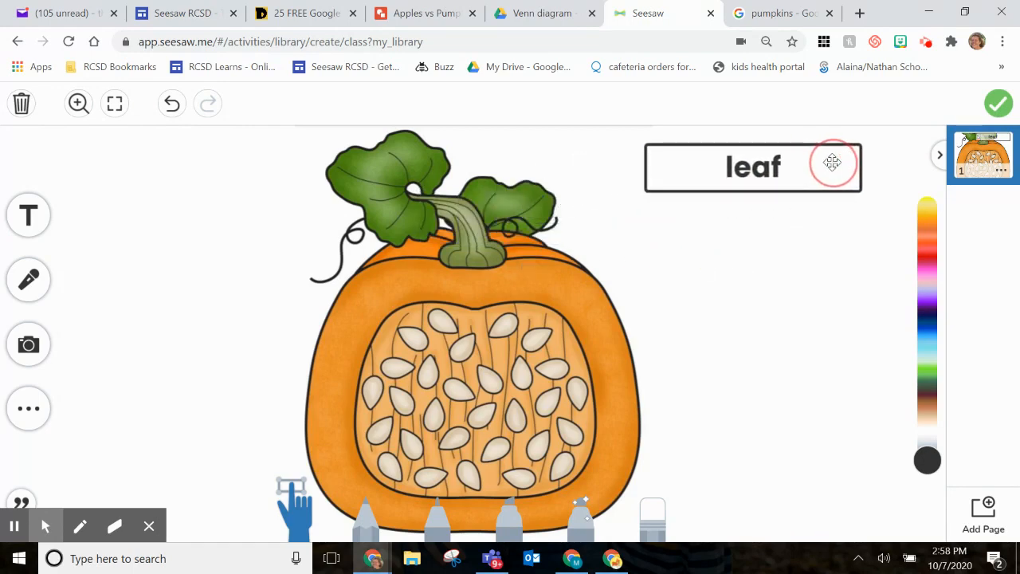
Step: Add the text labels "vine", "seeds" and "skin" one under another below the leaf label
click(781, 277)
click(781, 277)
text(vine)
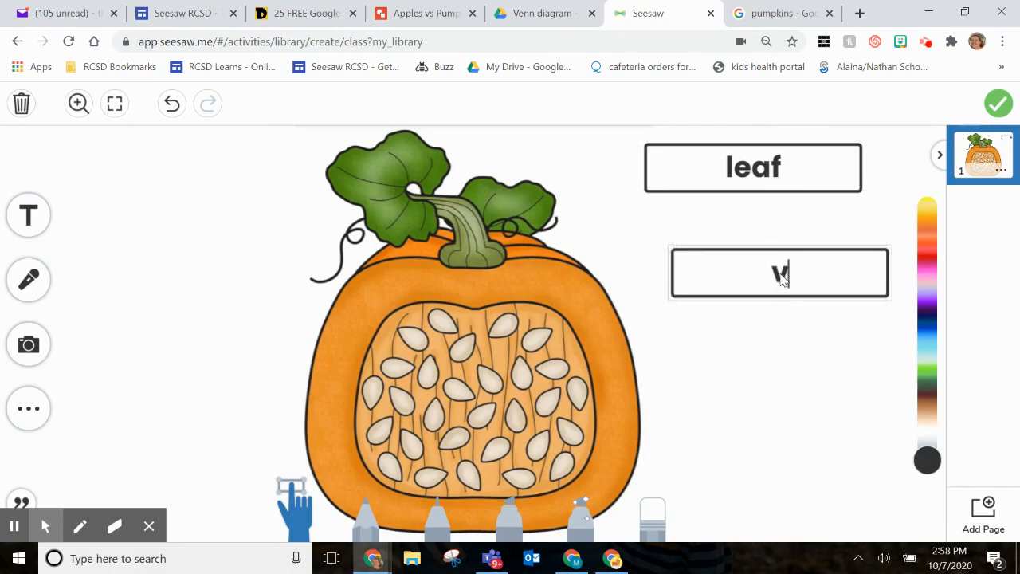
click(765, 358)
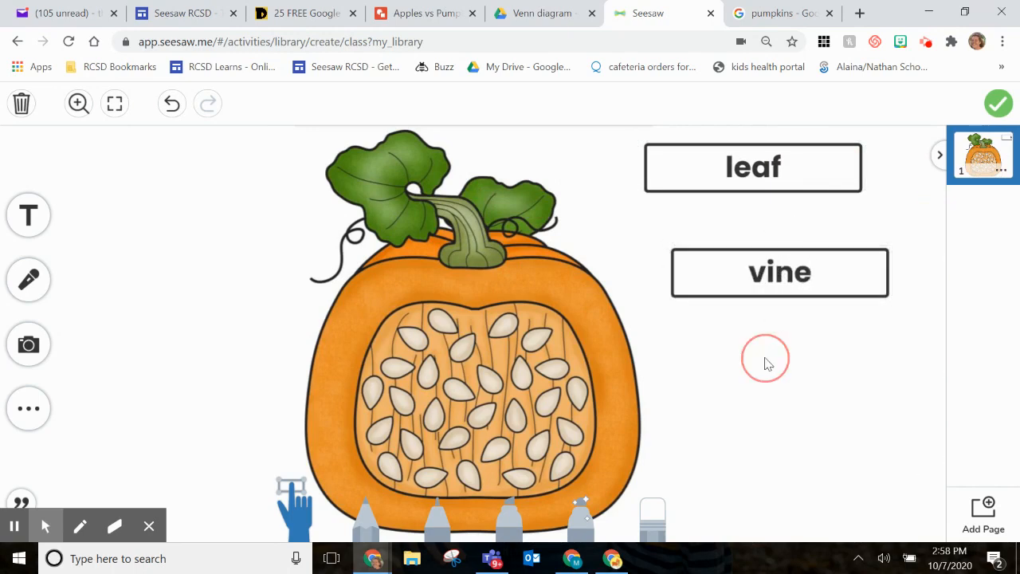
click(766, 358)
text(seeds)
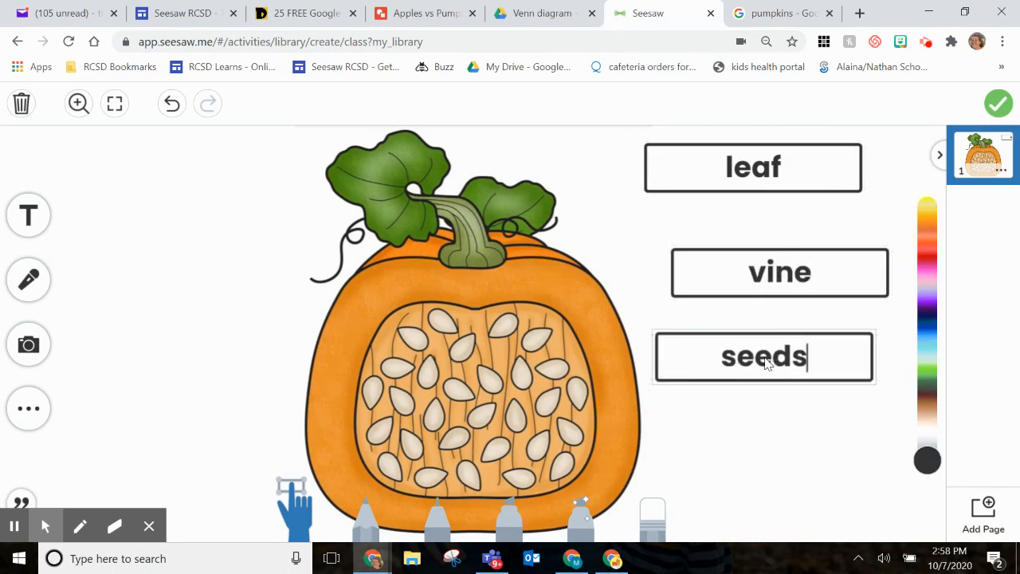
click(767, 443)
click(768, 442)
text(skin)
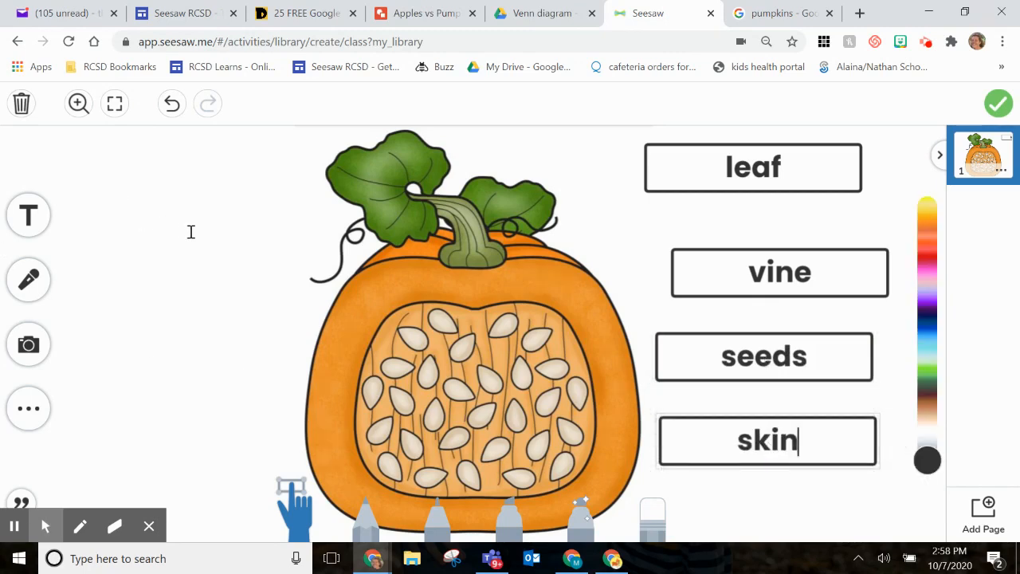
Step: Add the text labels "stem" and "pulp" in the blank area beside the pumpkin and attach the finished template to the activity
click(153, 224)
click(153, 224)
text(stem)
click(141, 397)
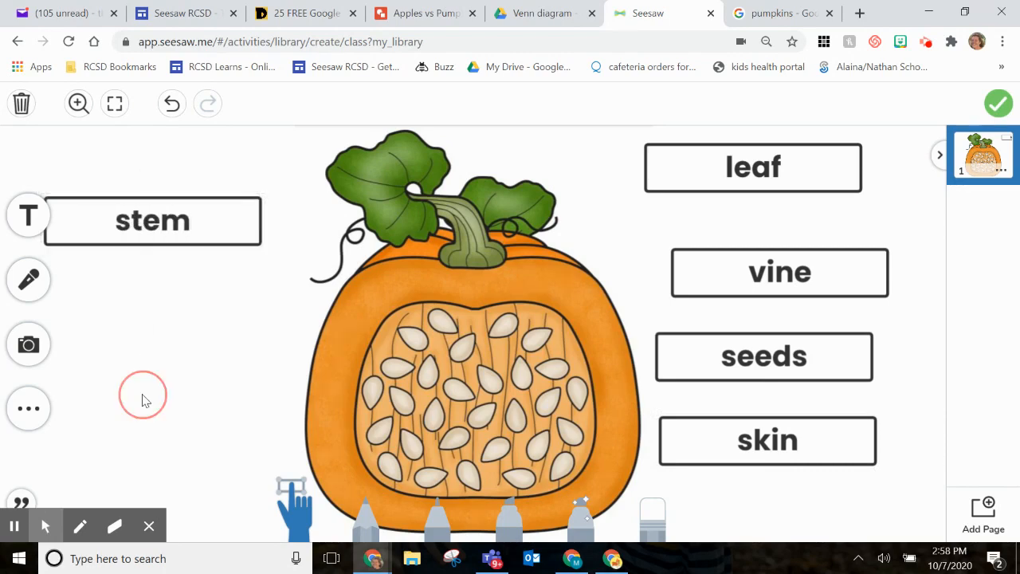
click(141, 397)
text(pulp)
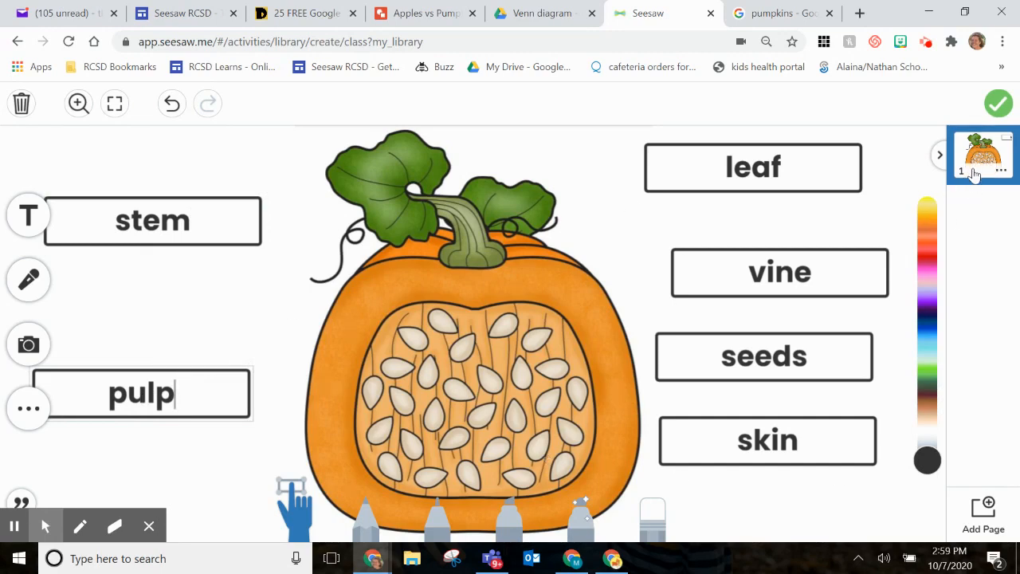
click(999, 104)
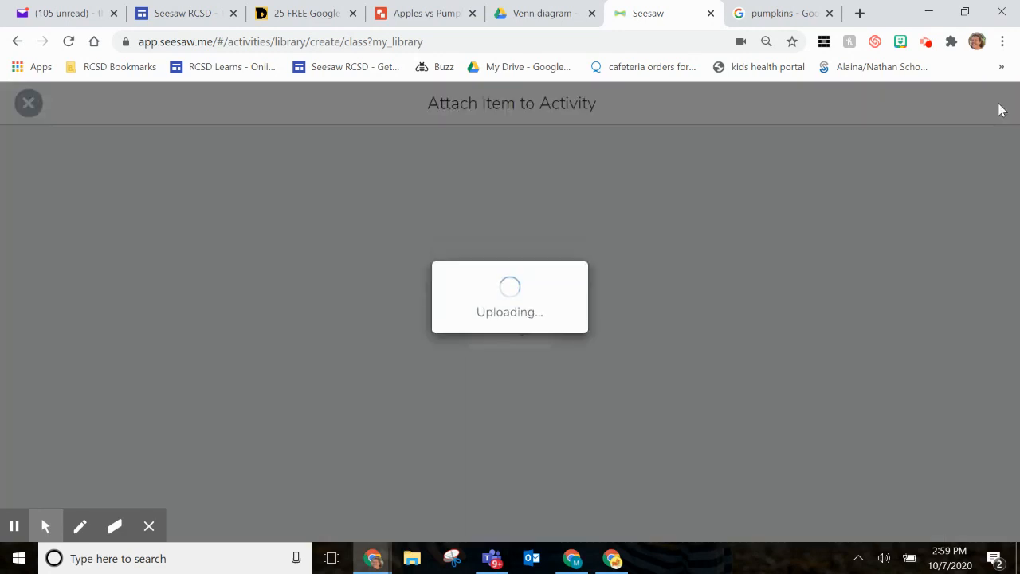
Step: Reopen the attached student template to check its labels, and return to the activity form
scroll(711, 311, down, 3)
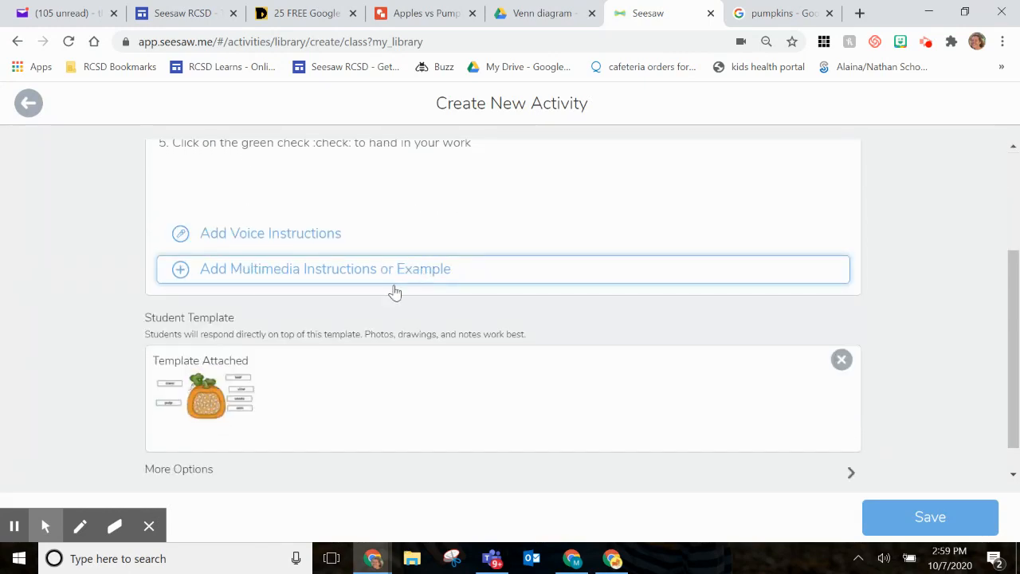
click(246, 388)
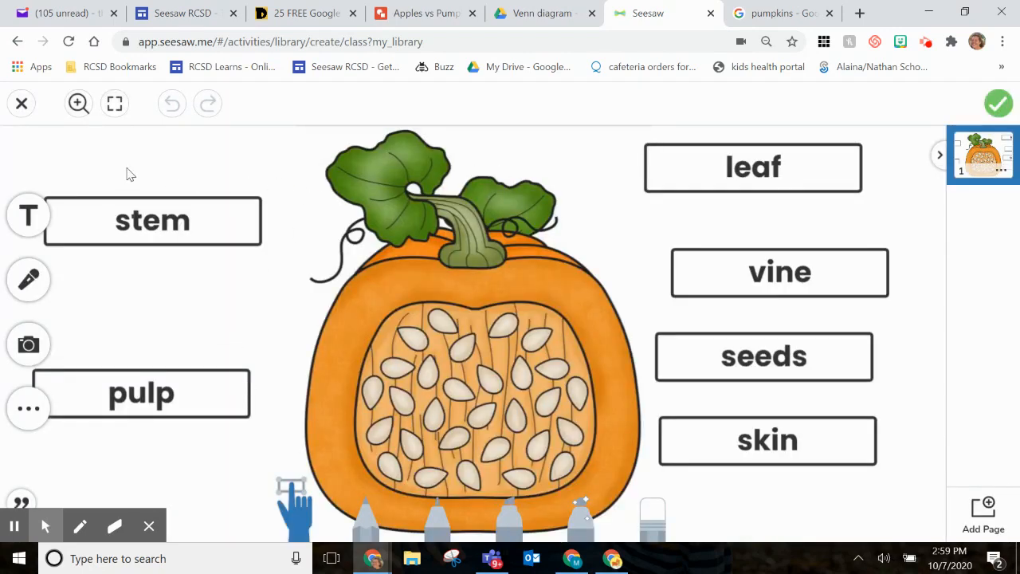
click(46, 526)
click(998, 104)
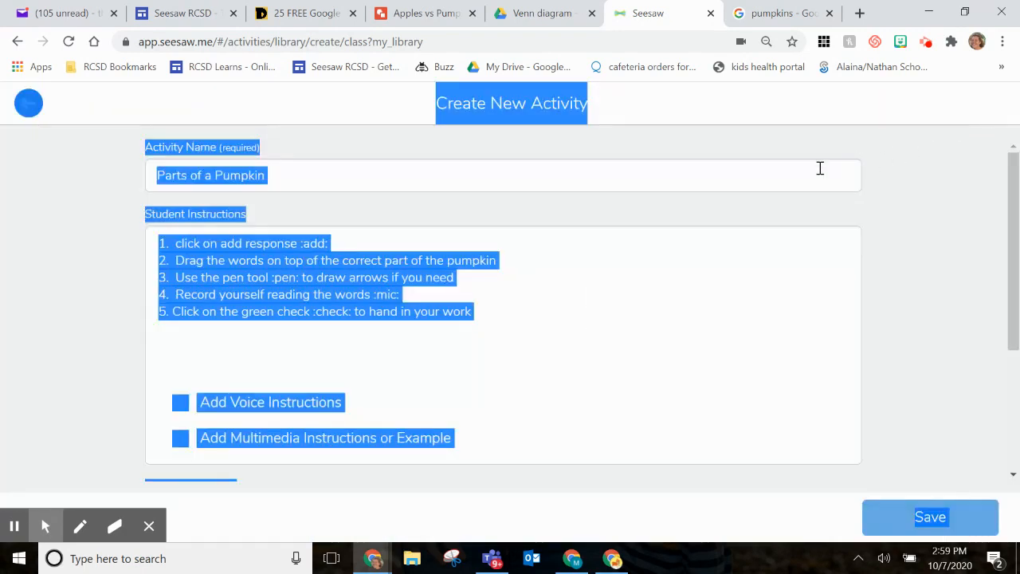
Step: Look at the item types offered for multimedia instructions or an example, and return without attaching anything
click(529, 356)
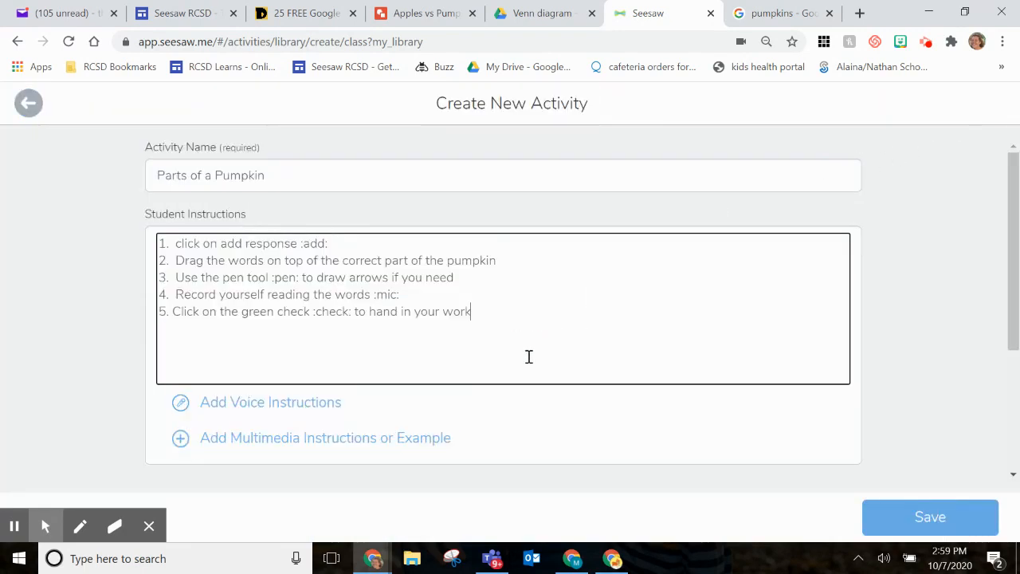
click(372, 442)
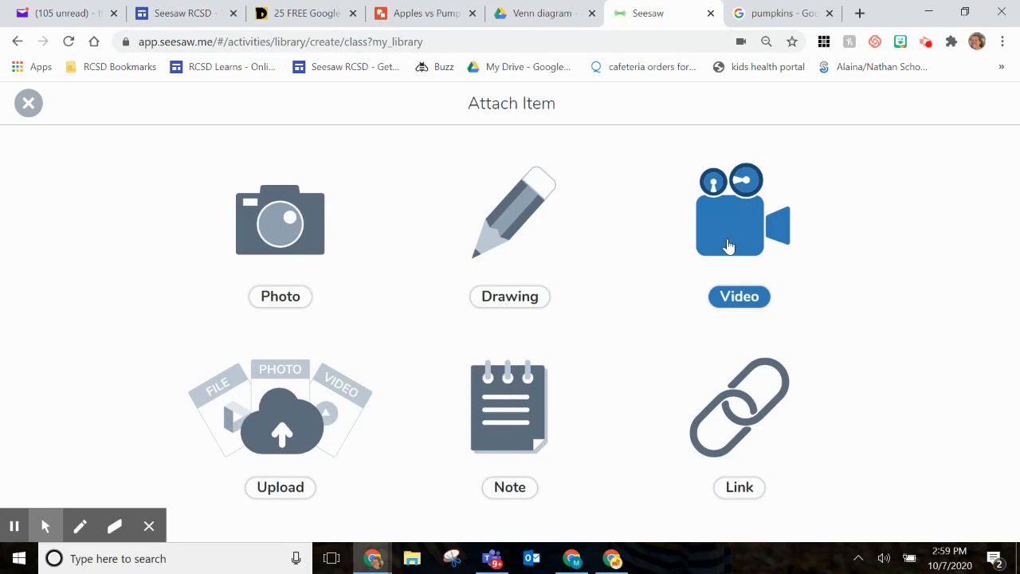
click(28, 105)
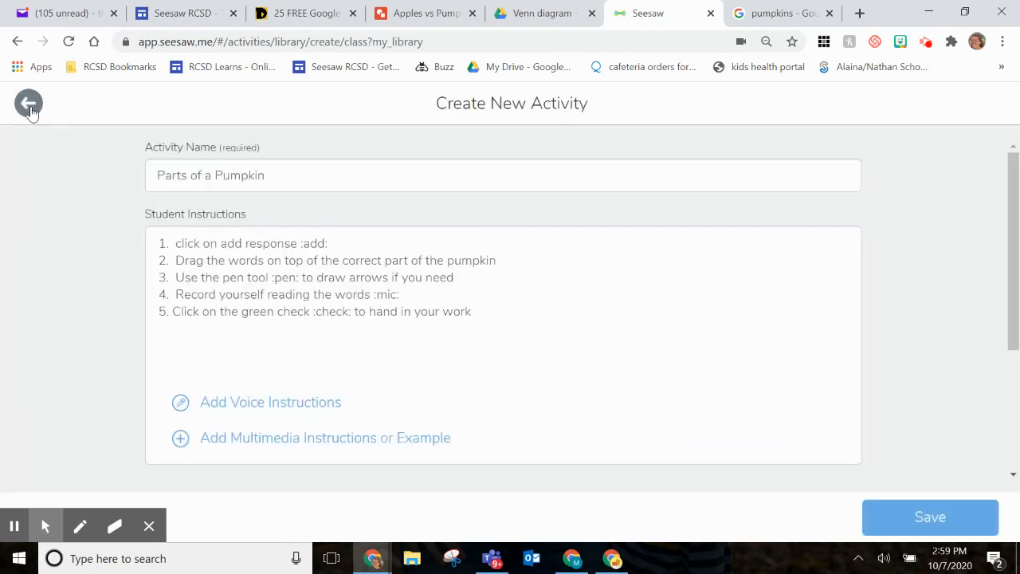
Step: Save the "Parts of a Pumpkin" activity and assign it to the test class with 2 students
scroll(864, 408, down, 3)
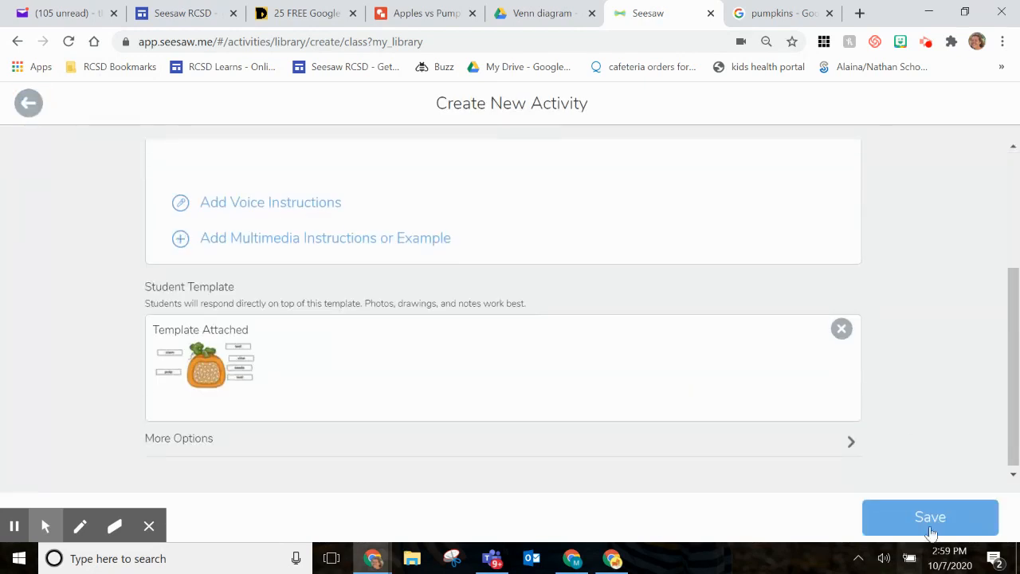
click(931, 520)
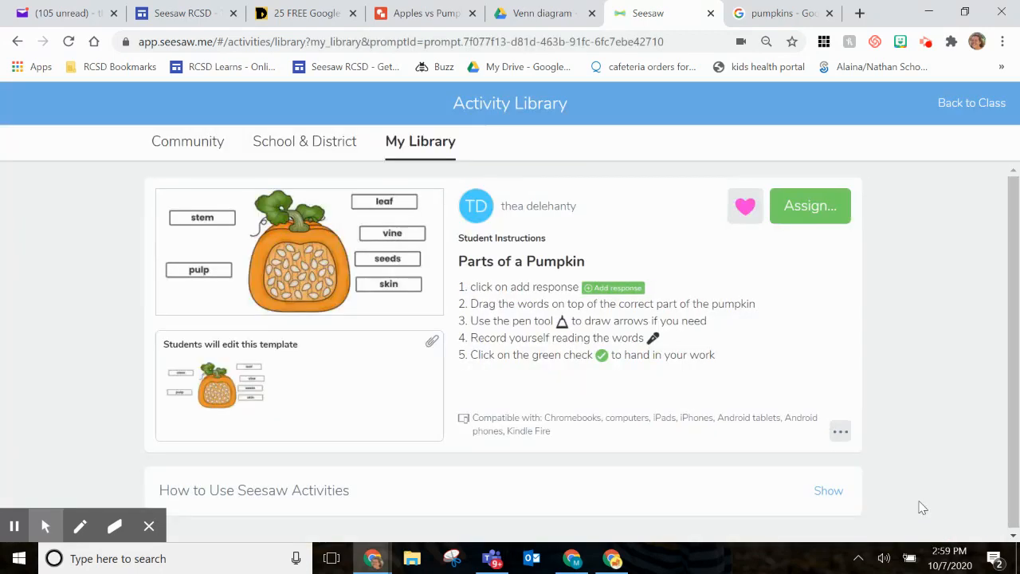
click(825, 221)
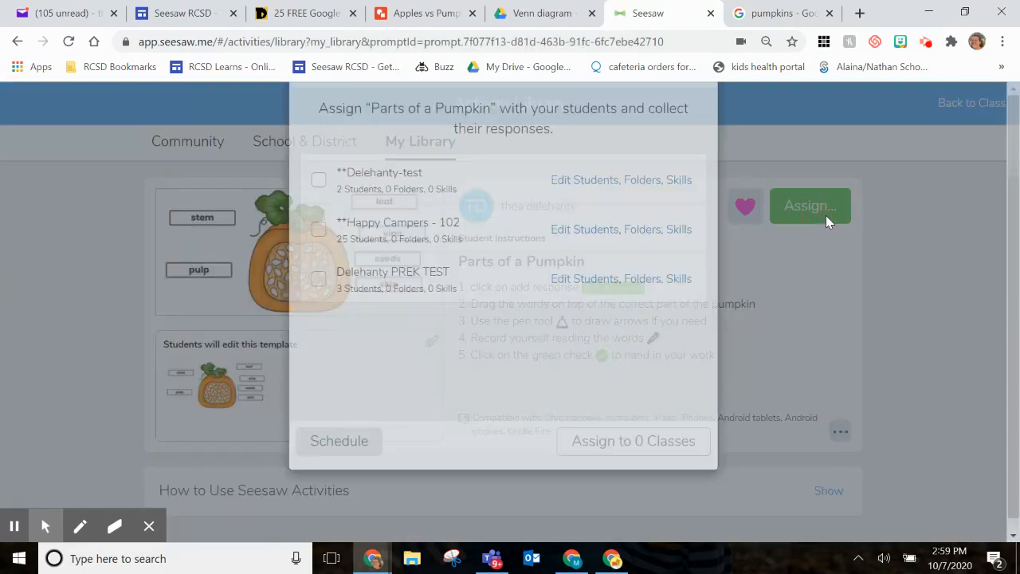
click(485, 233)
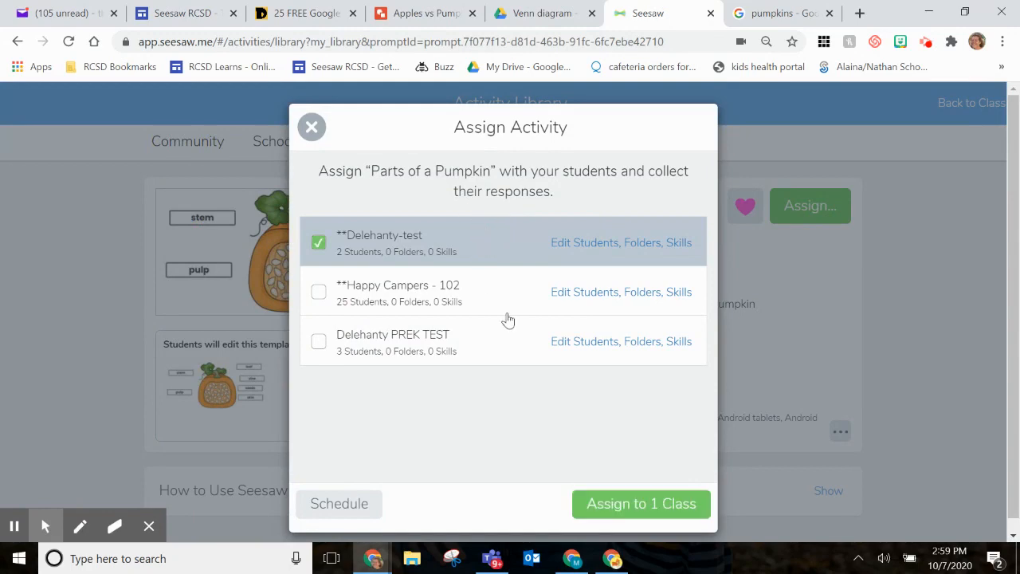
click(606, 517)
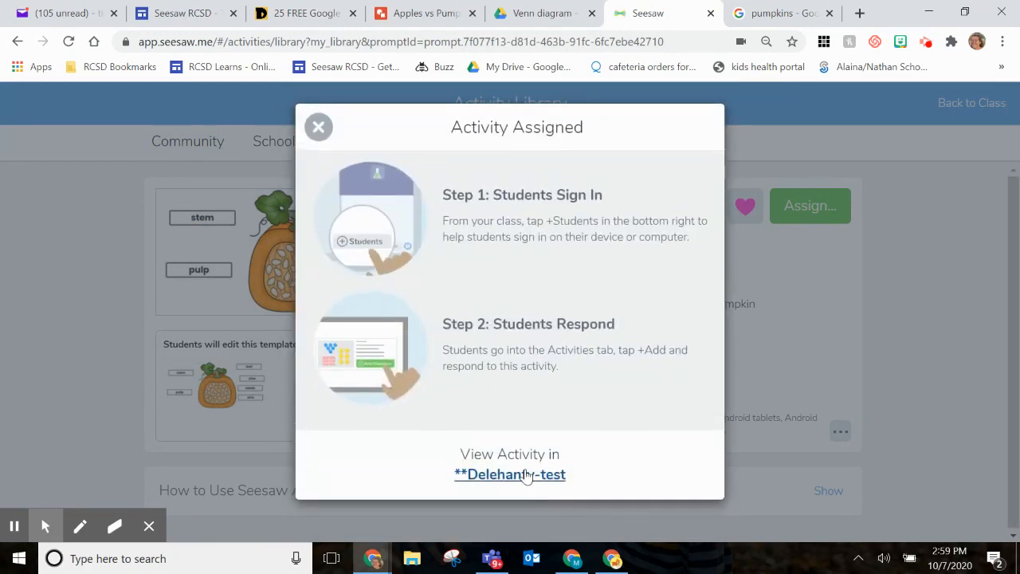
Step: View the assigned activity in its class and start a response to "Parts of a Pumpkin" as Sample Student
click(520, 474)
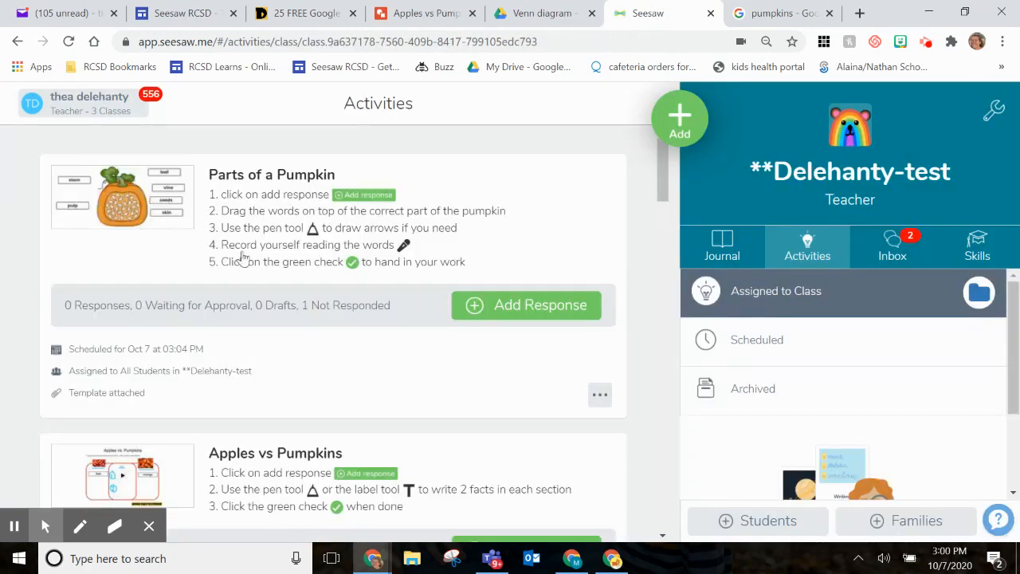
click(549, 316)
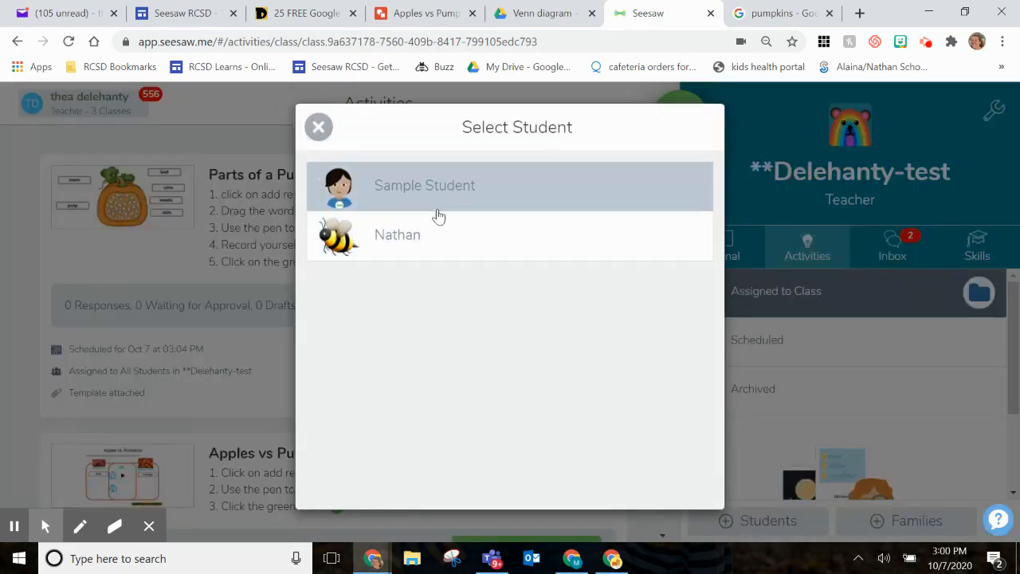
click(439, 179)
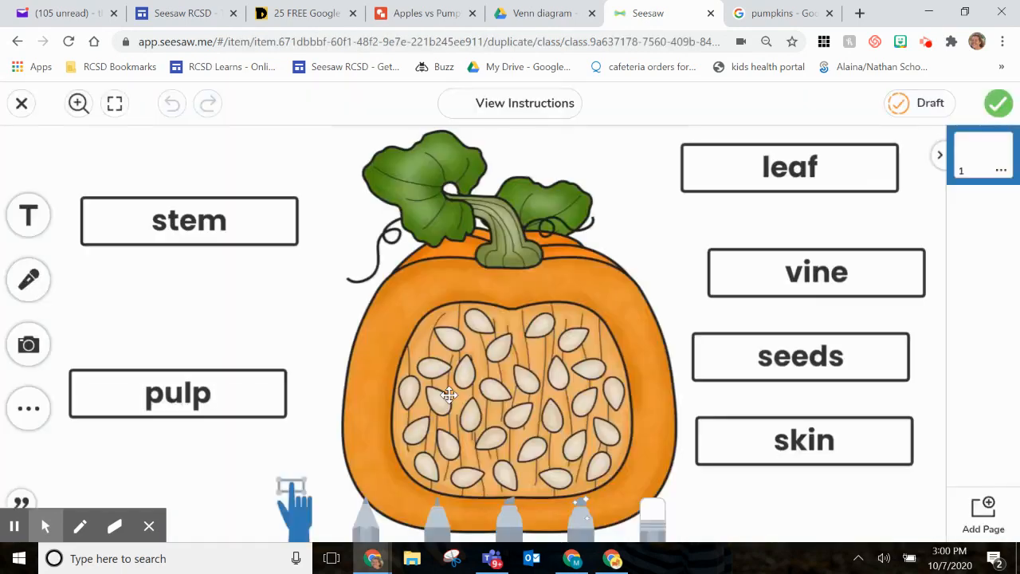
Step: Move the "stem" label onto the pumpkin's stem and draw a blue arrow from the "pulp" label to the pumpkin's inside
drag(222, 235, 538, 248)
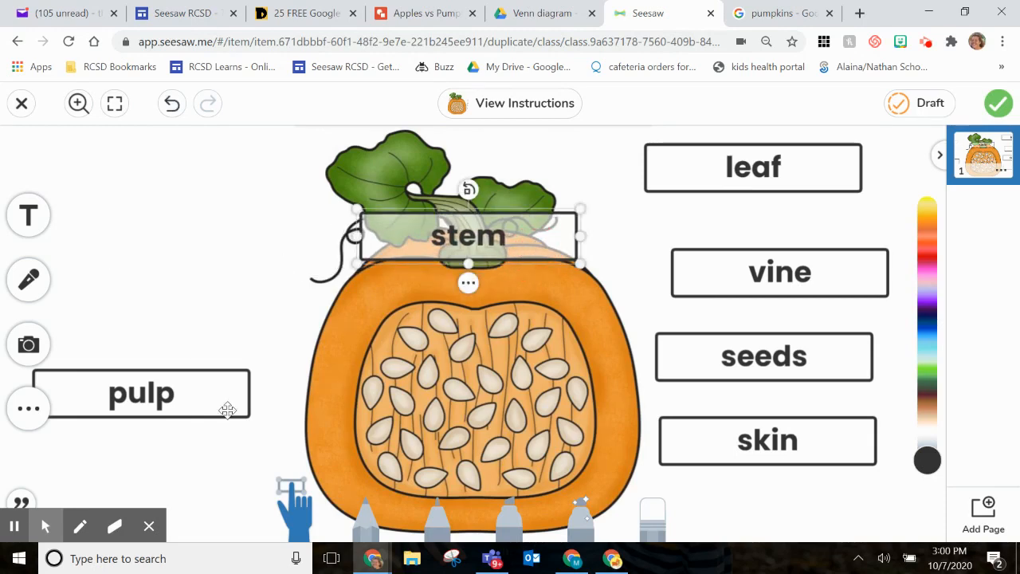
click(437, 519)
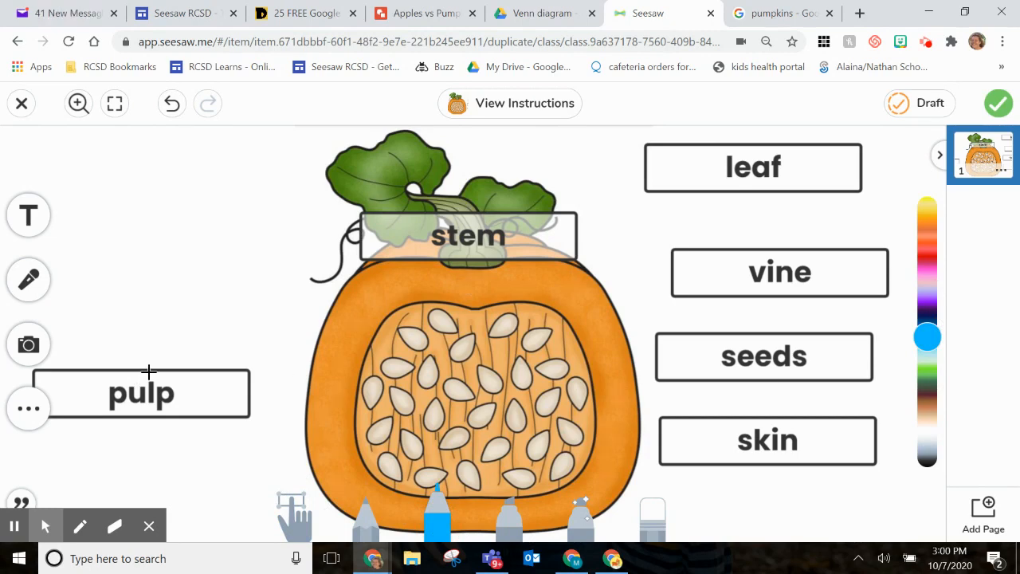
mouse_move(149, 371)
mouse_down()
mouse_move(305, 302)
mouse_move(390, 332)
mouse_up()
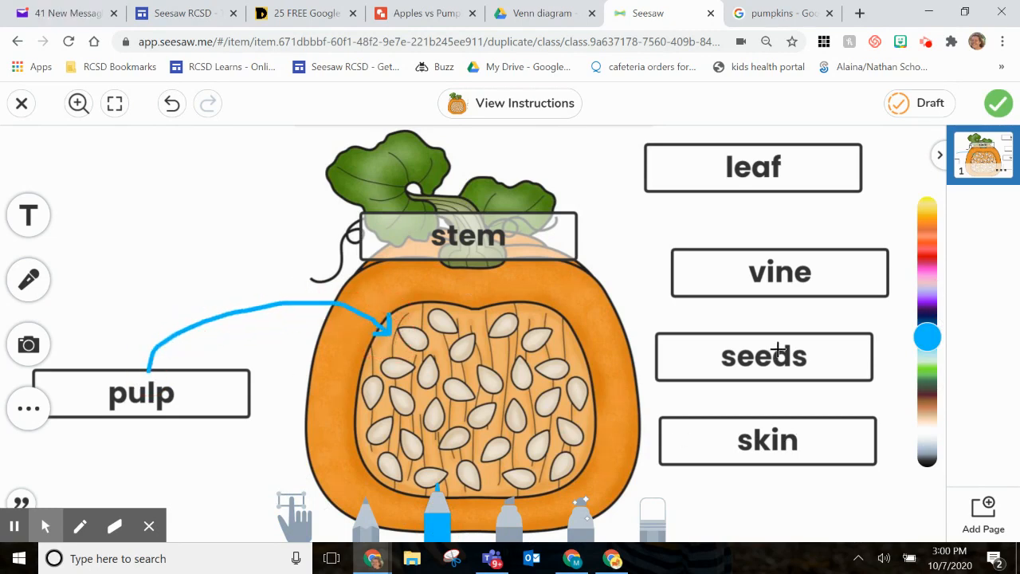
Step: Move the "seeds" label onto the seeds inside the pumpkin
mouse_move(779, 356)
mouse_down()
mouse_move(652, 367)
mouse_move(790, 348)
mouse_up()
click(645, 518)
click(293, 511)
drag(670, 356, 428, 412)
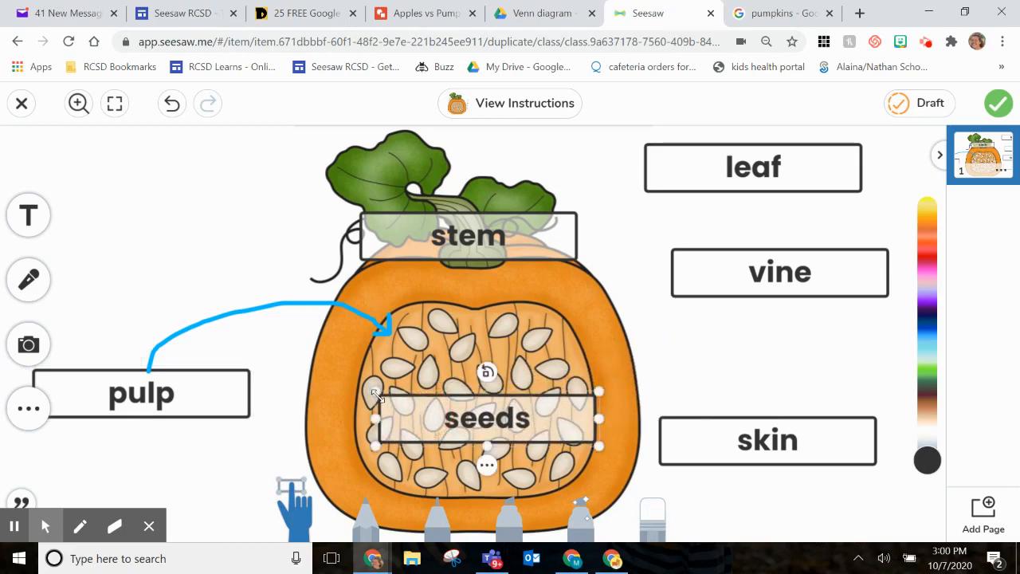